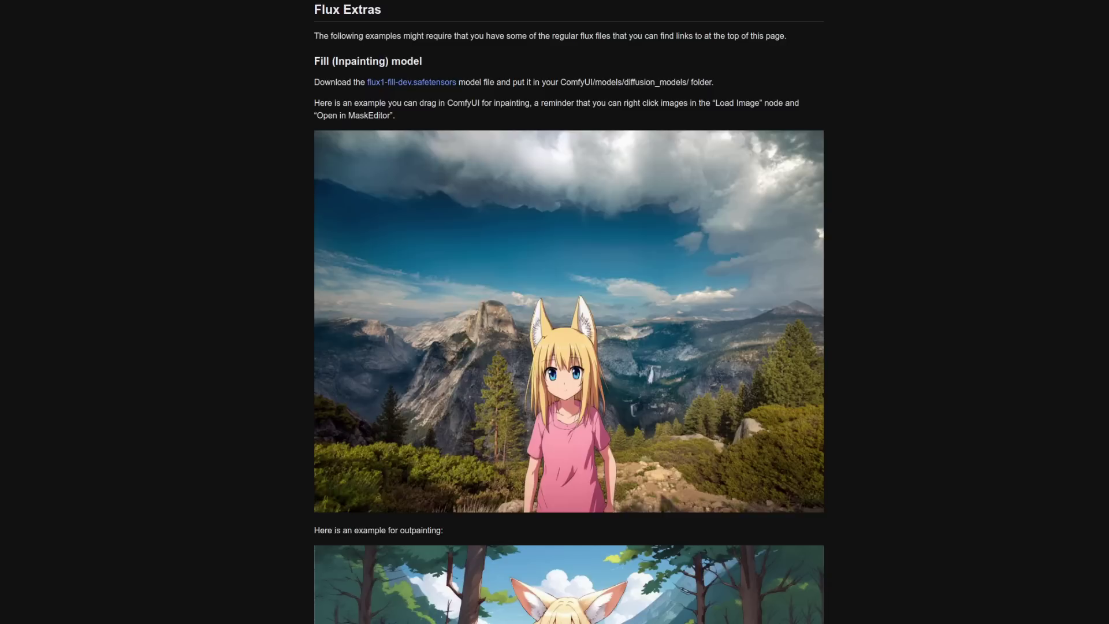
Note the models/diffusion_models folder, then drag in the Flux Fill inpainting example image as a workflow
drag(560, 82, 690, 82)
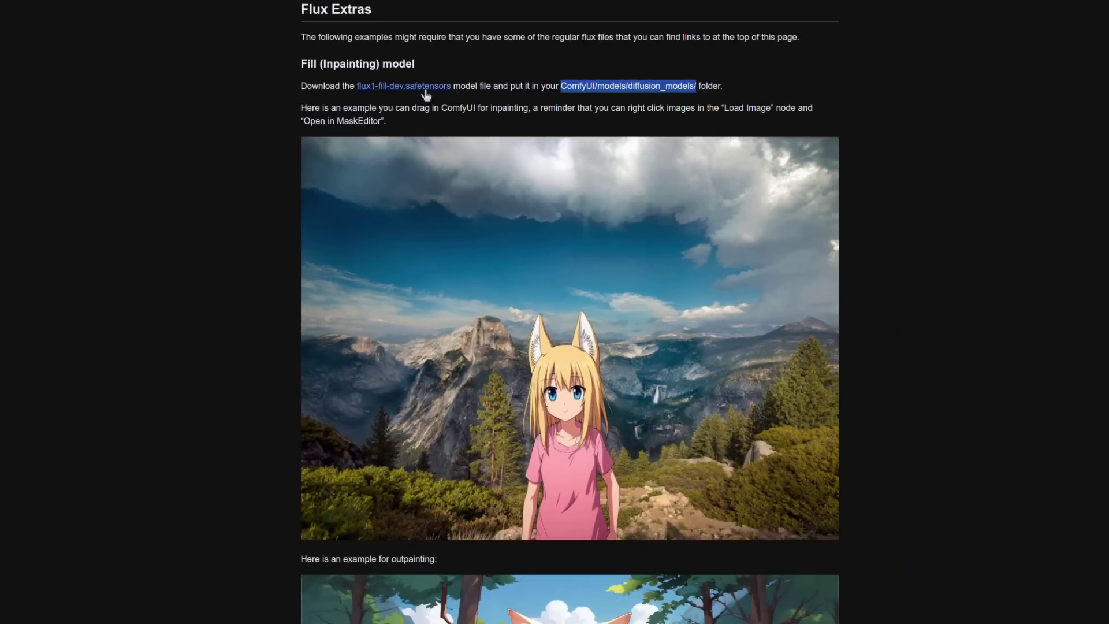
scroll(560, 479, down, 3)
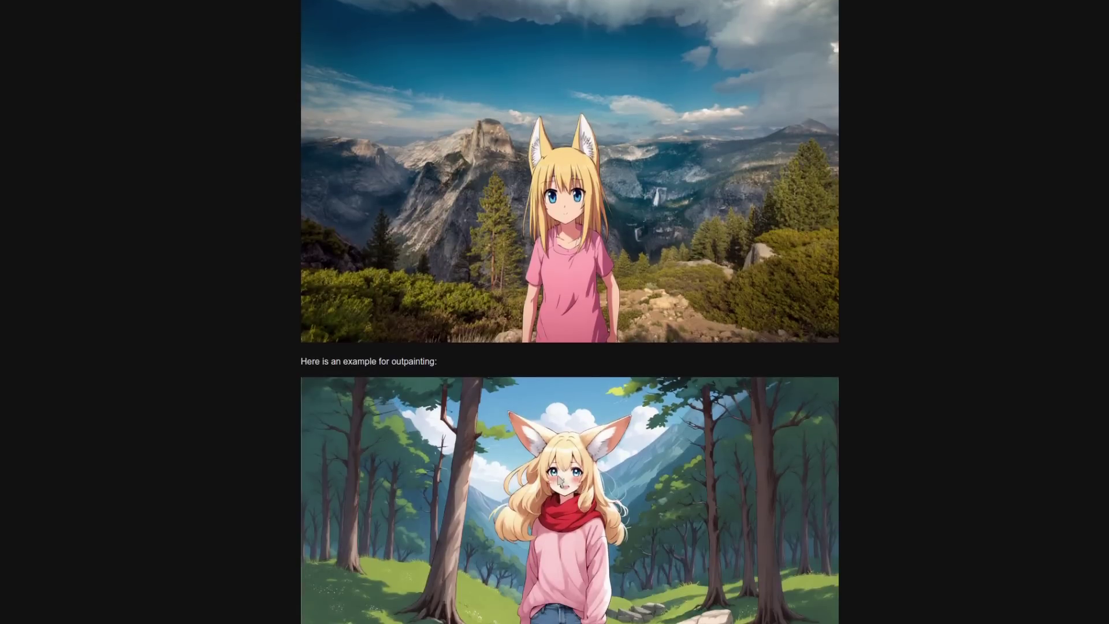
scroll(563, 473, up, 5)
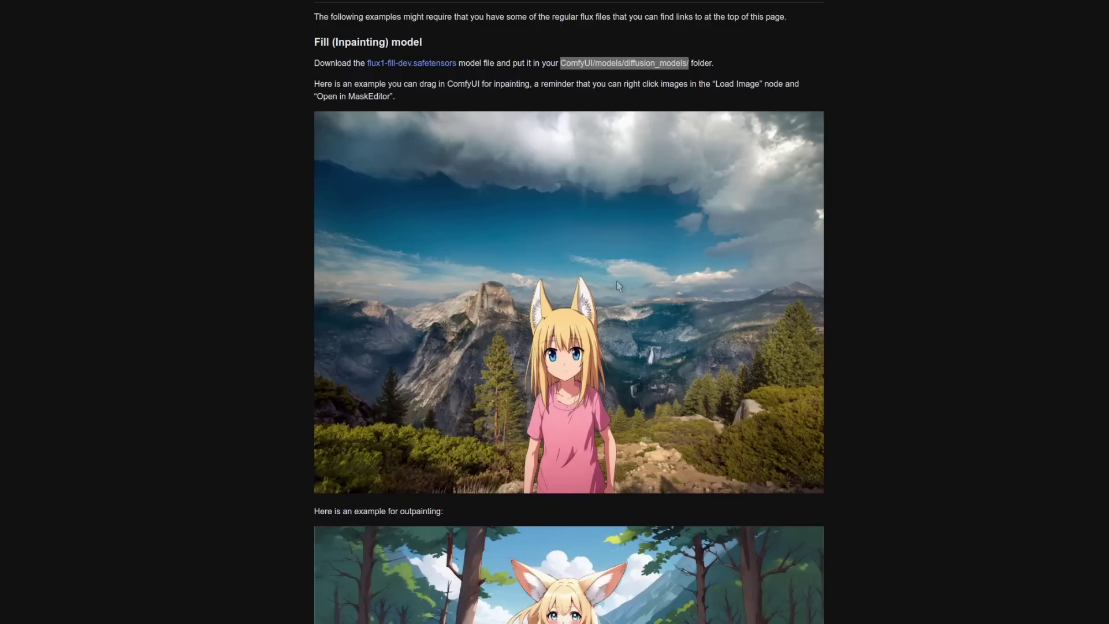
drag(602, 290, 514, 376)
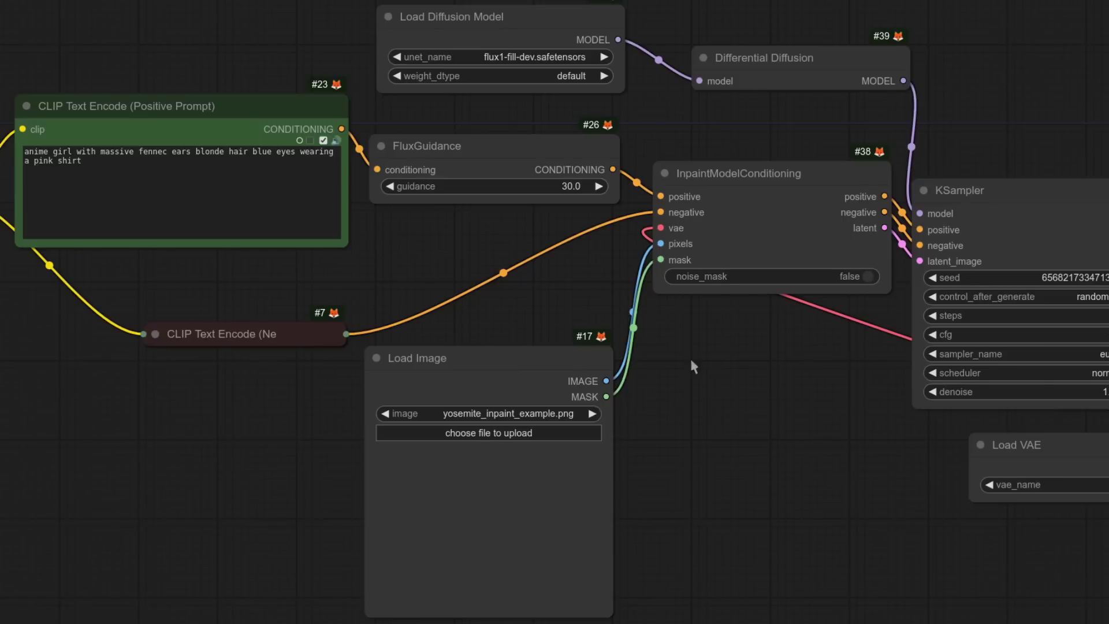
Walk through Load Image, positive prompt, Load Diffusion Model, FluxGuidance, Differential Diffusion, InpaintModelConditioning and KSampler nodes
click(472, 491)
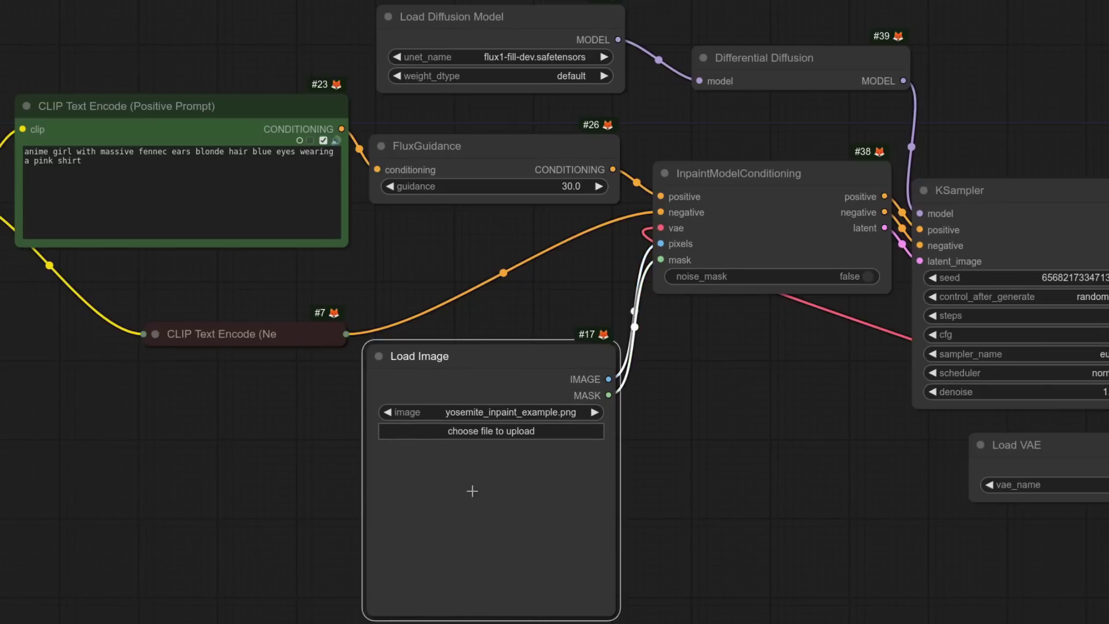
click(166, 139)
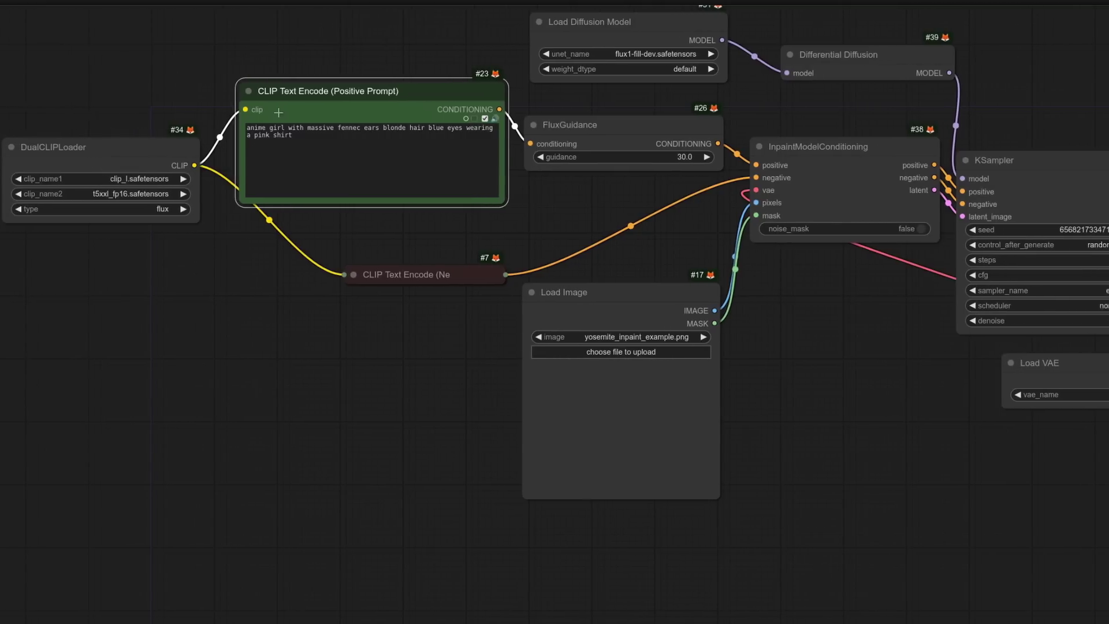
click(505, 47)
drag(489, 129, 487, 127)
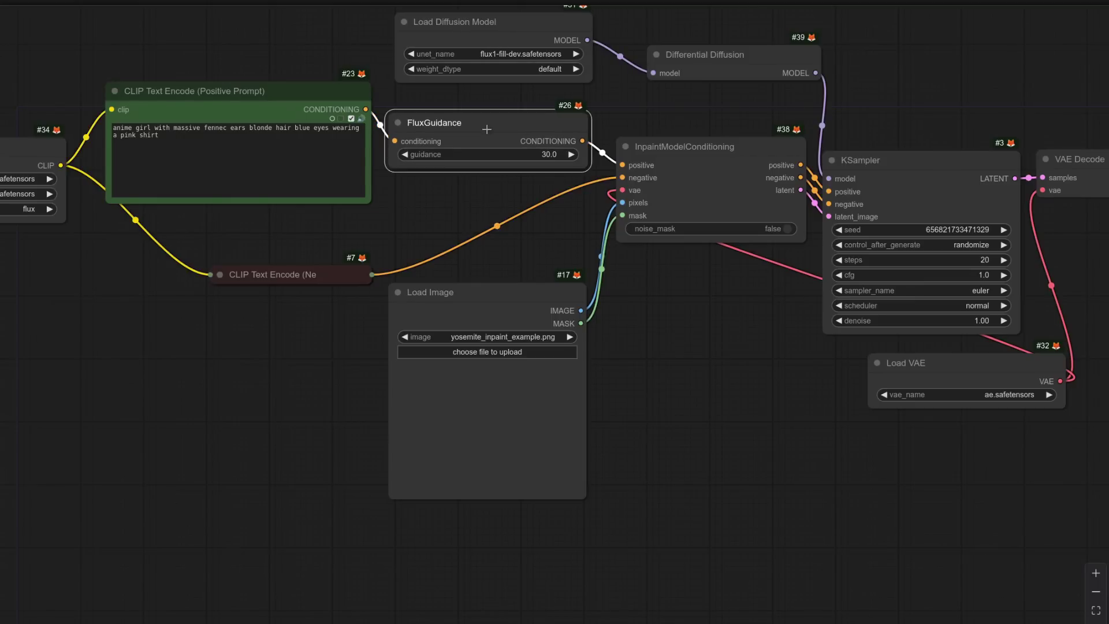
drag(733, 56, 732, 55)
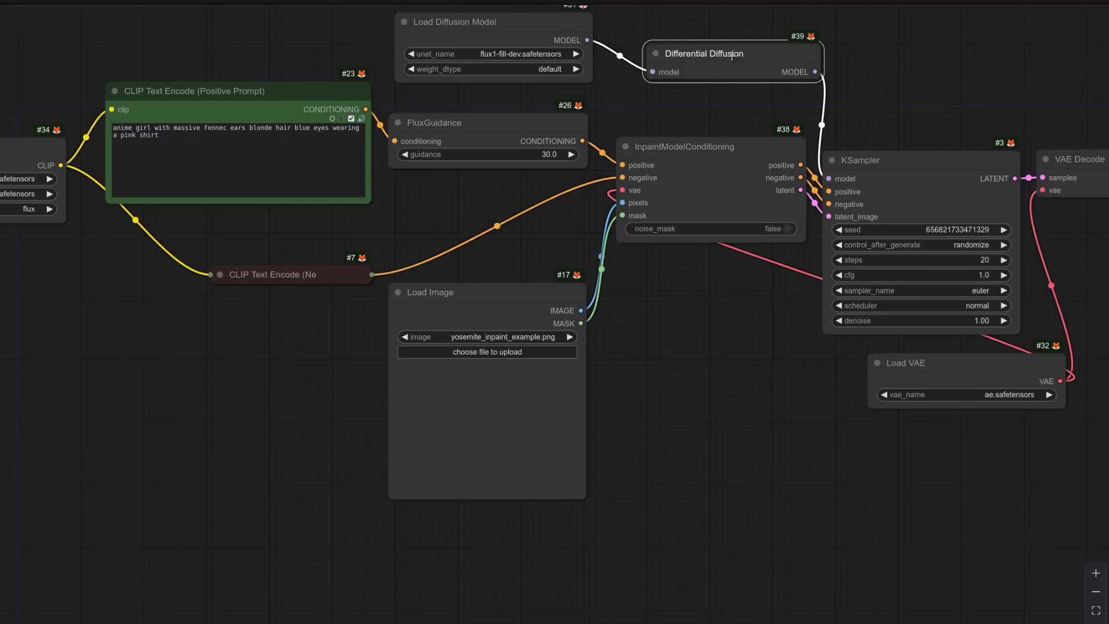
drag(704, 166, 703, 167)
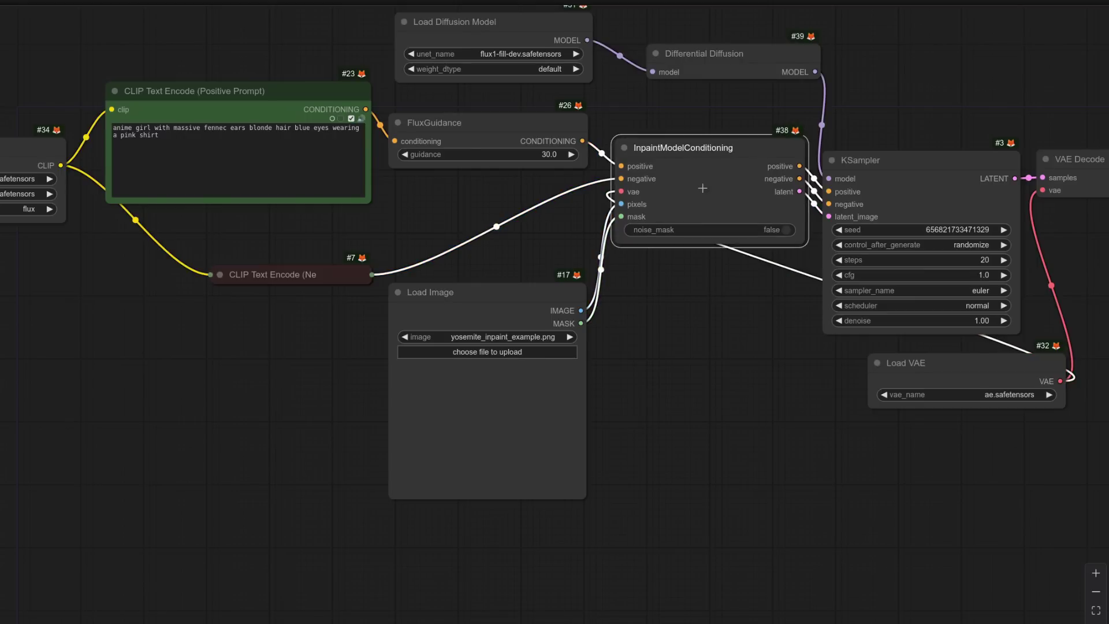
click(903, 166)
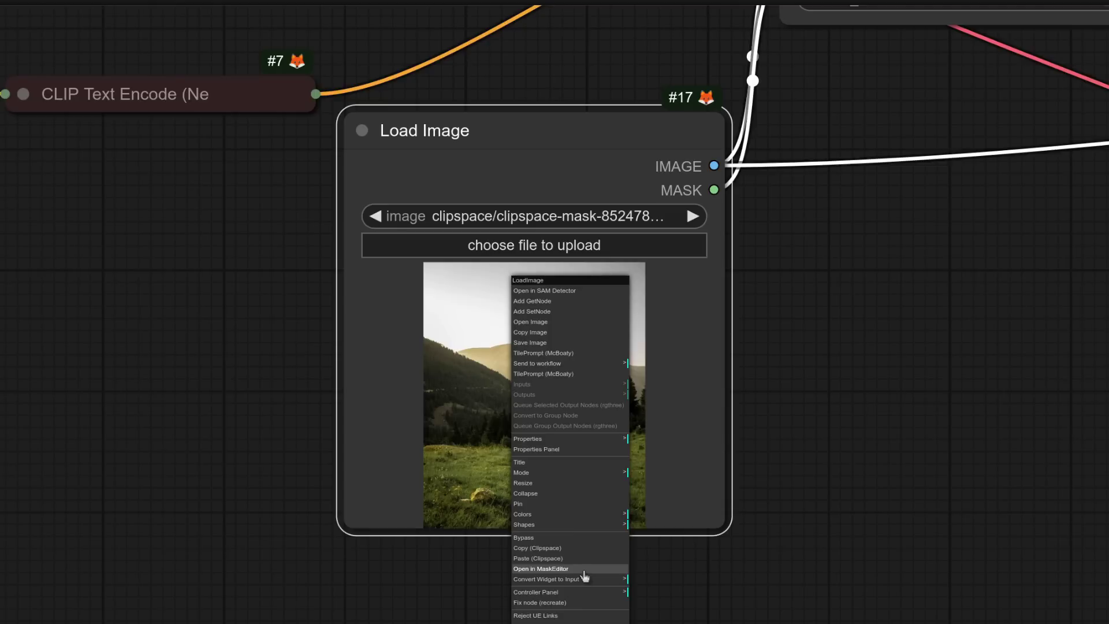
Paint a tall mask over the meadow's centre in MaskEditor and save it to the node
click(584, 569)
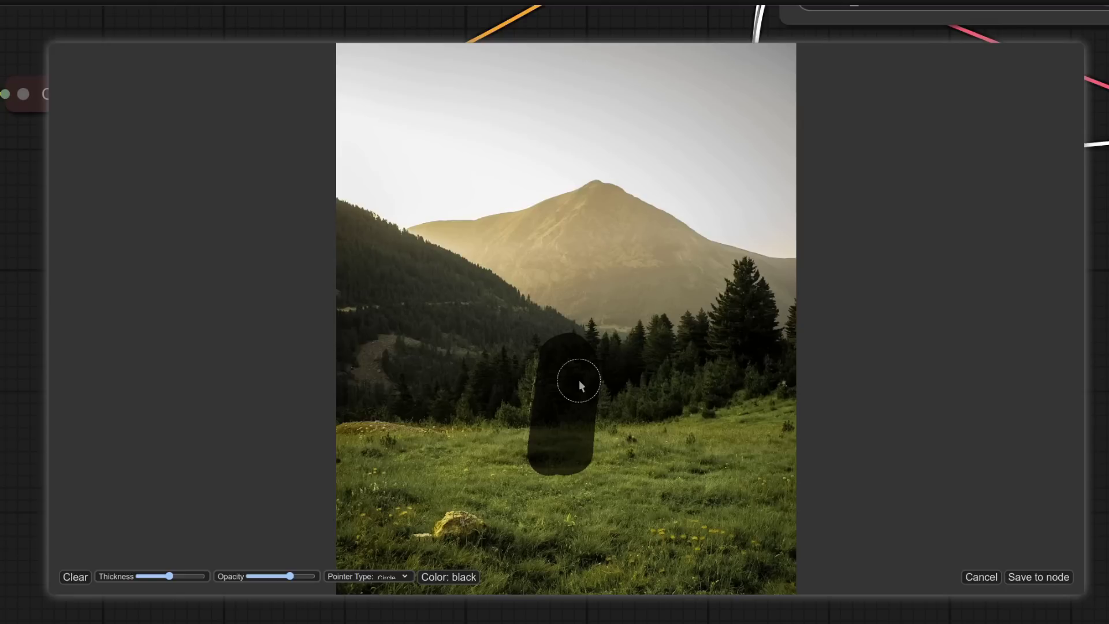
click(1022, 579)
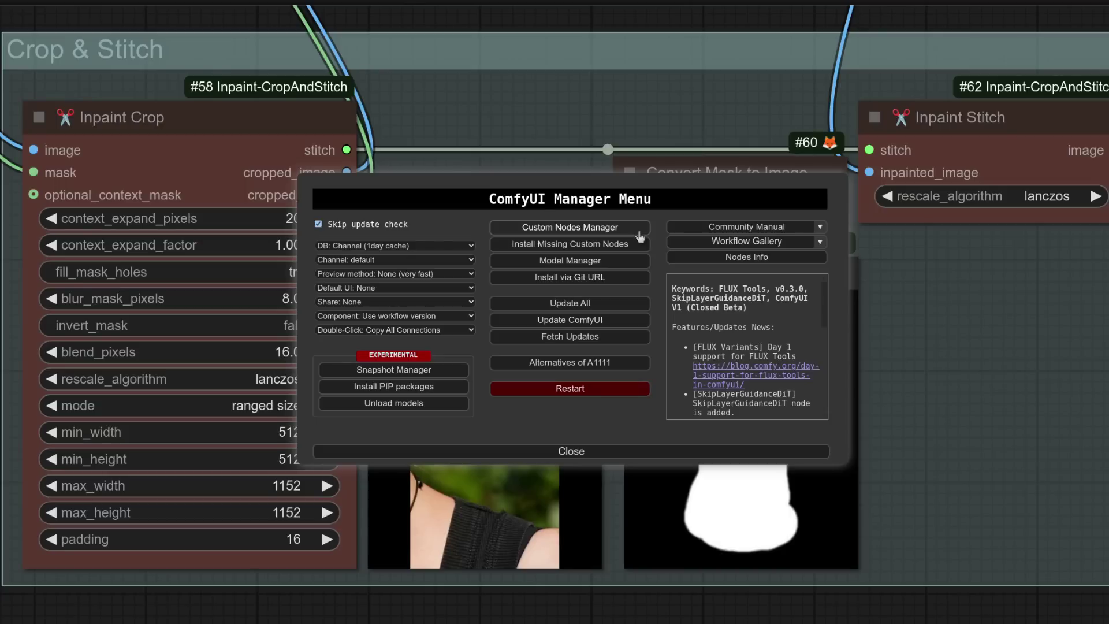
Search Custom Nodes Manager for ComfyUI-Inpaint-CropAndStitch, confirm it's installed, and close the manager
click(630, 229)
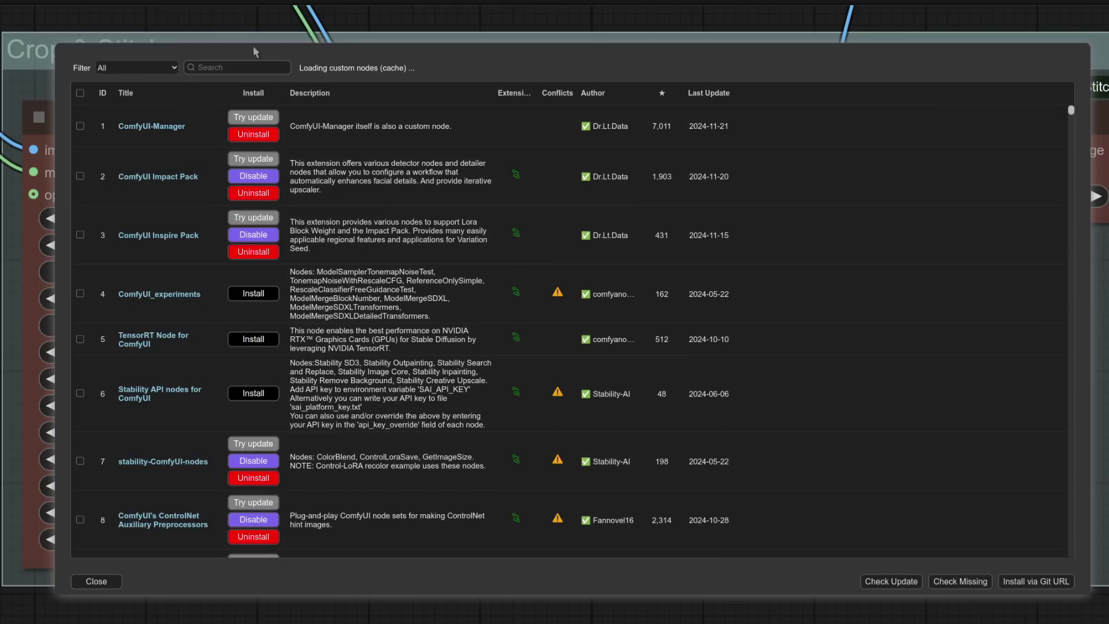
click(243, 68)
text(ComfyUI-Inpaint-CropAndStitch)
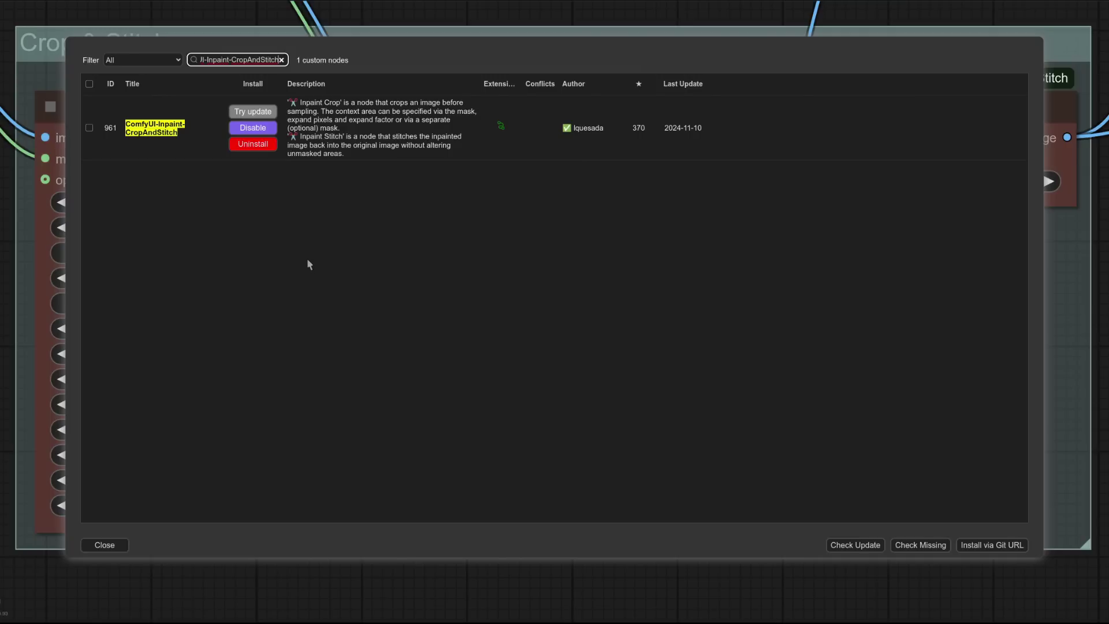
key(Escape)
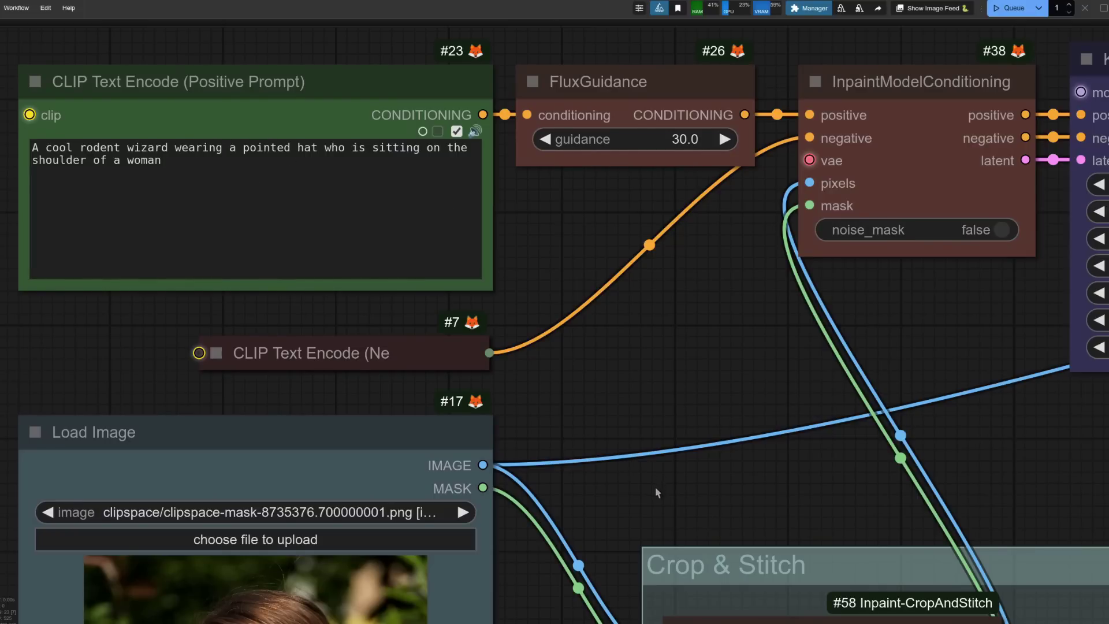
Pan from Load Image and Inpaint Crop through Inpaint Stitch and KSampler to Save Image and Image Comparer
drag(660, 463, 681, 99)
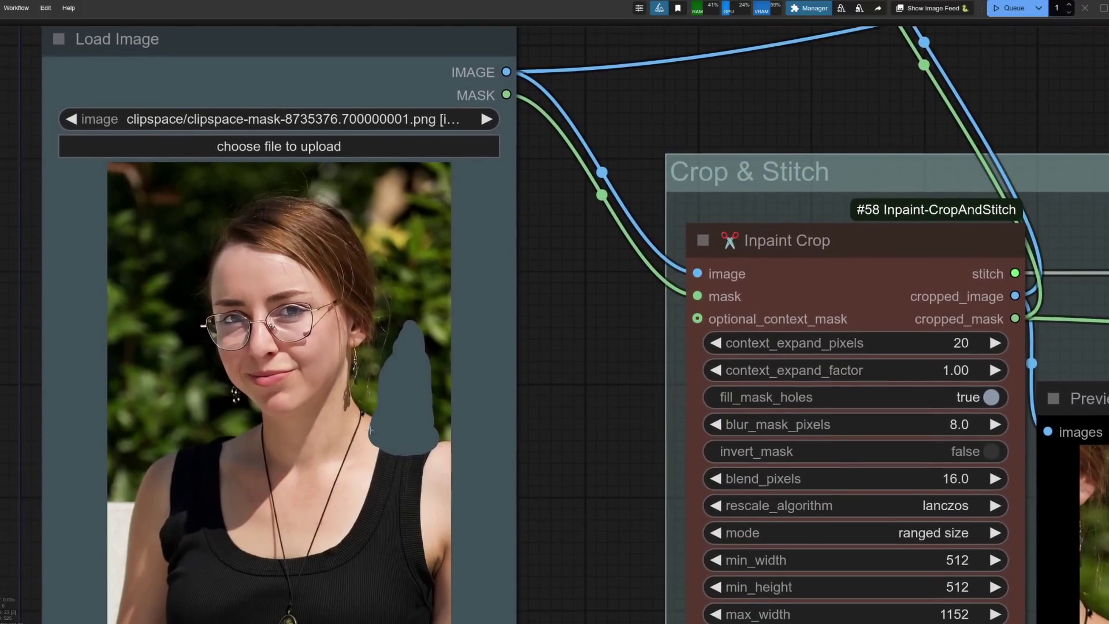
drag(590, 439, 334, 258)
drag(781, 115, 592, 89)
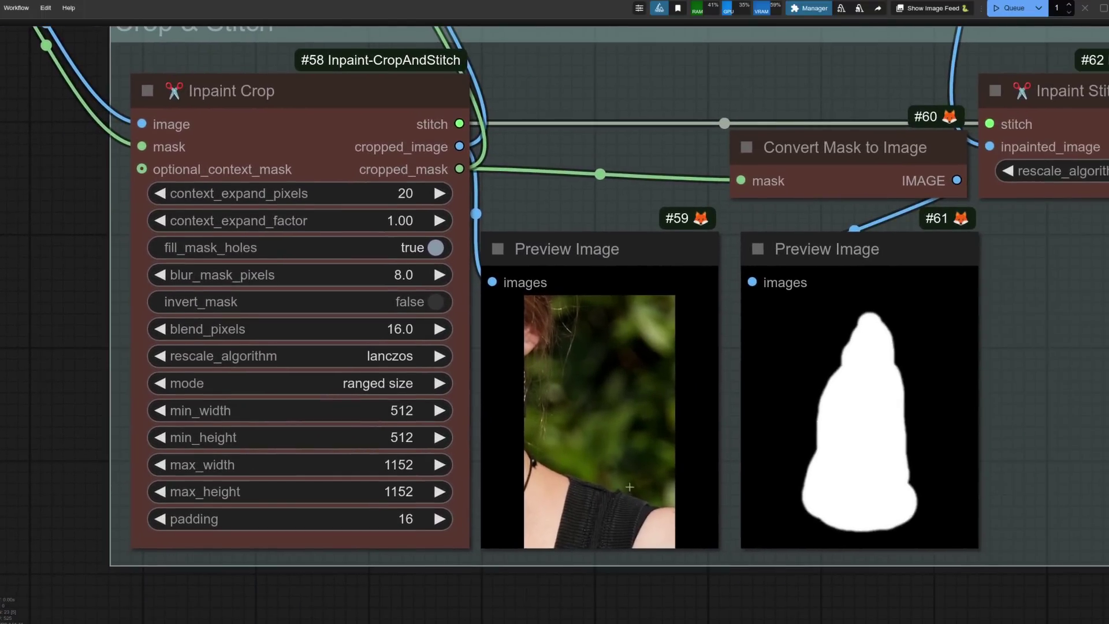
drag(1075, 366, 671, 353)
drag(980, 218, 1003, 416)
drag(857, 92, 782, 575)
scroll(797, 312, up, 5)
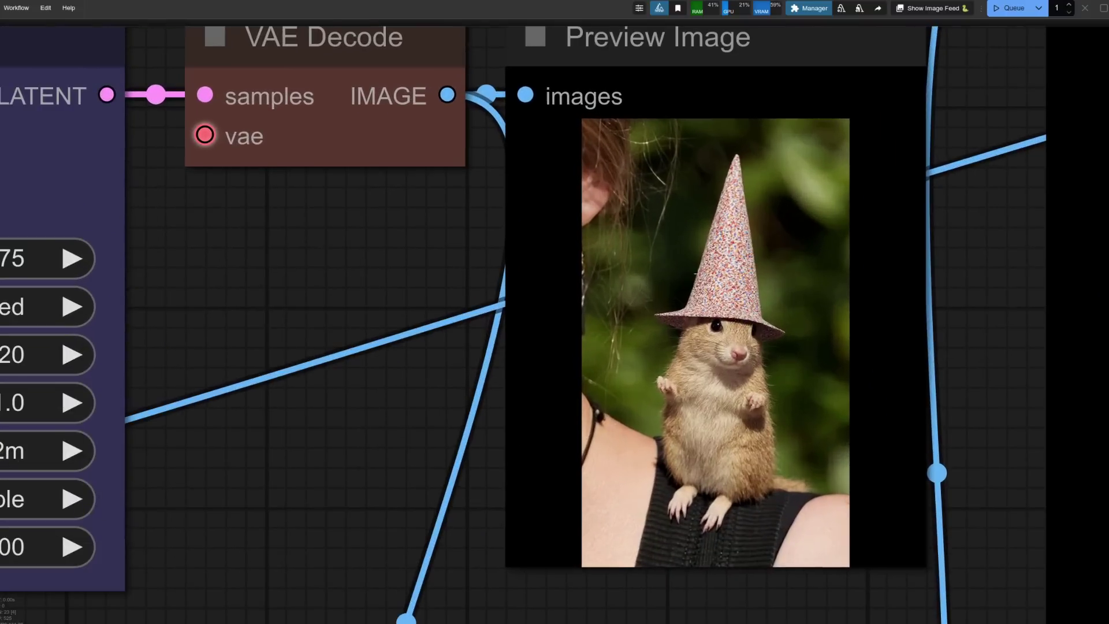
scroll(692, 332, down, 5)
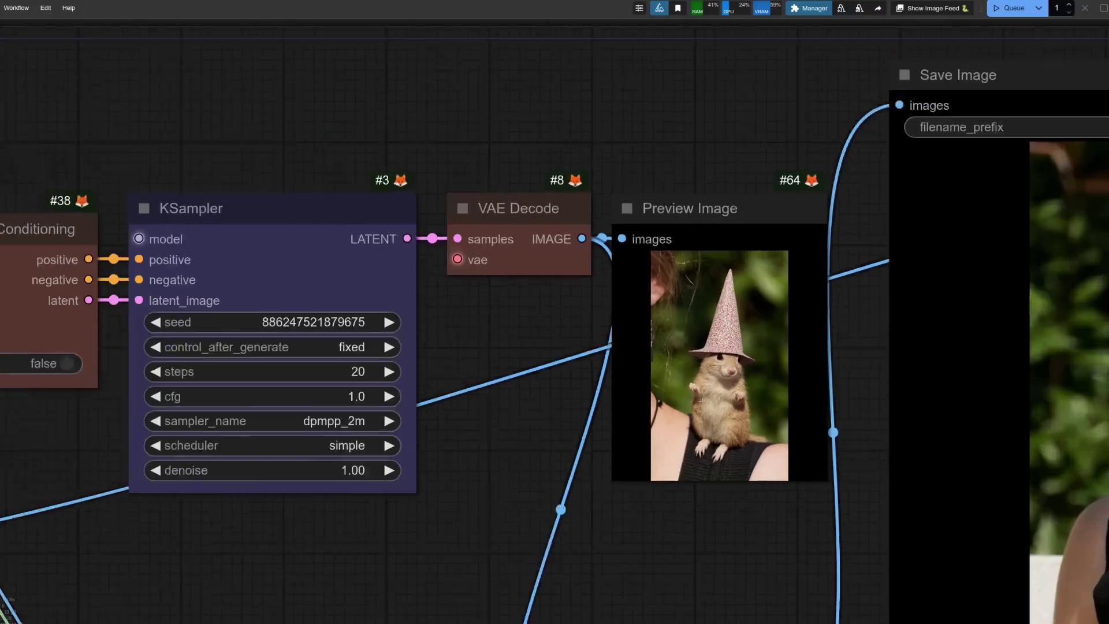
drag(711, 454, 262, 437)
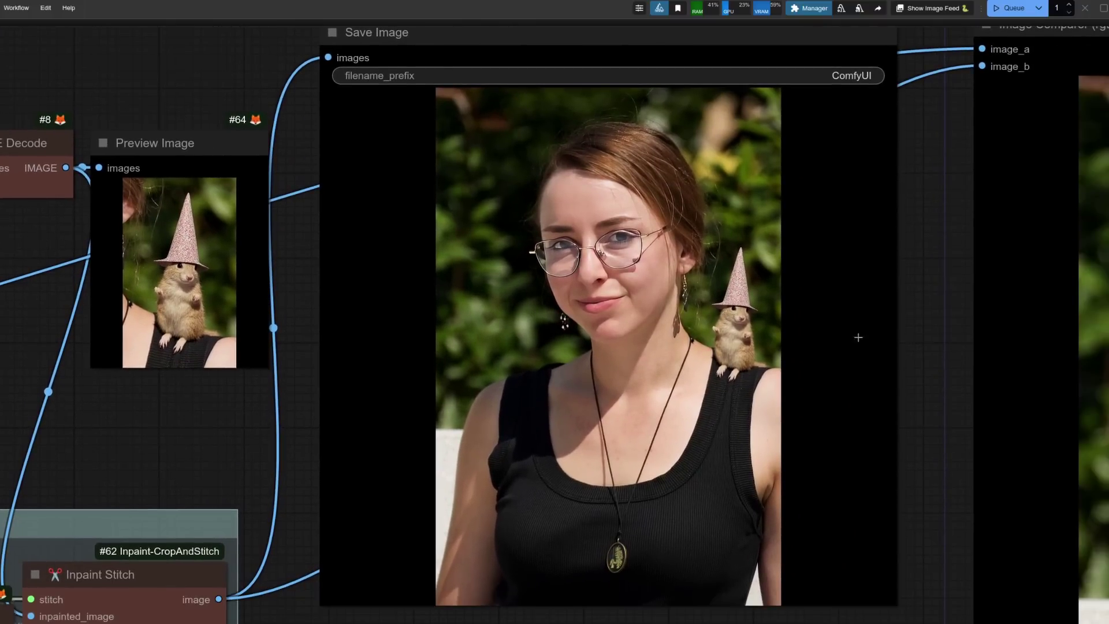
drag(927, 388, 275, 375)
Zoom into the Image Comparer to compare the original and inpainted portraits
scroll(275, 372, down, 3)
drag(960, 333, 1069, 239)
scroll(445, 379, up, 5)
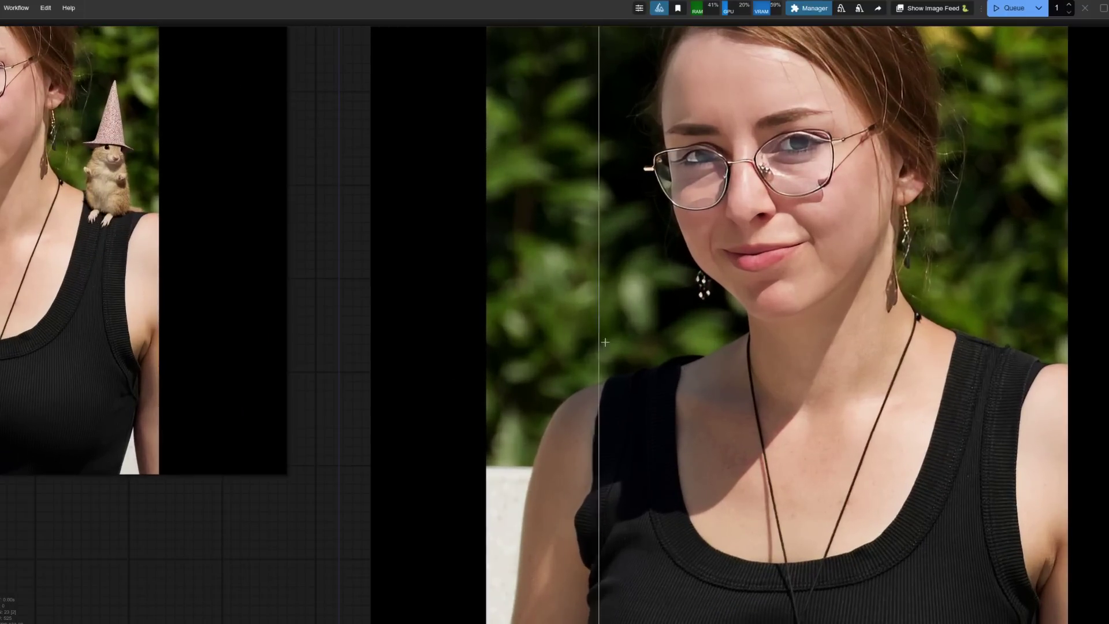
scroll(513, 334, up, 4)
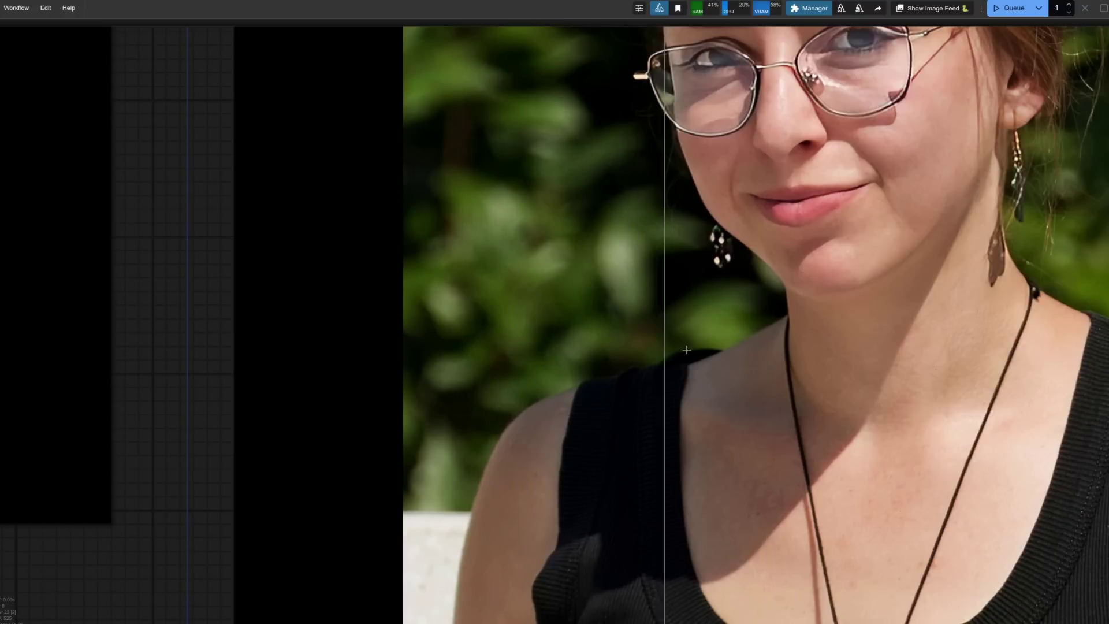
scroll(618, 358, down, 4)
scroll(834, 351, up, 2)
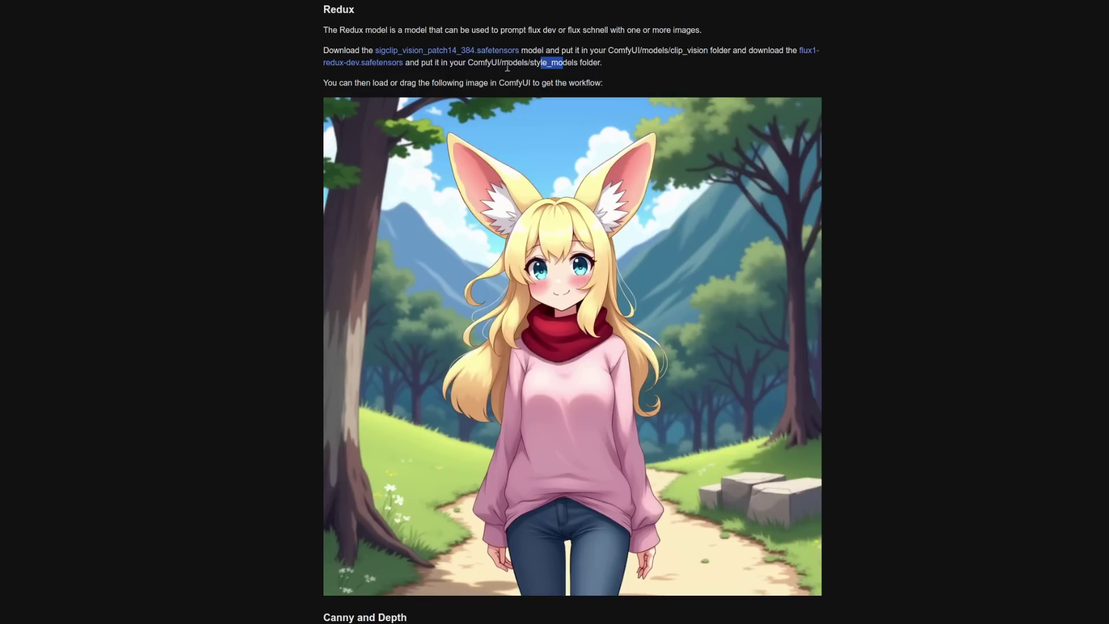
Highlight the style_models folder path for flux1-redux-dev.safetensors on the Redux section
drag(513, 63, 574, 66)
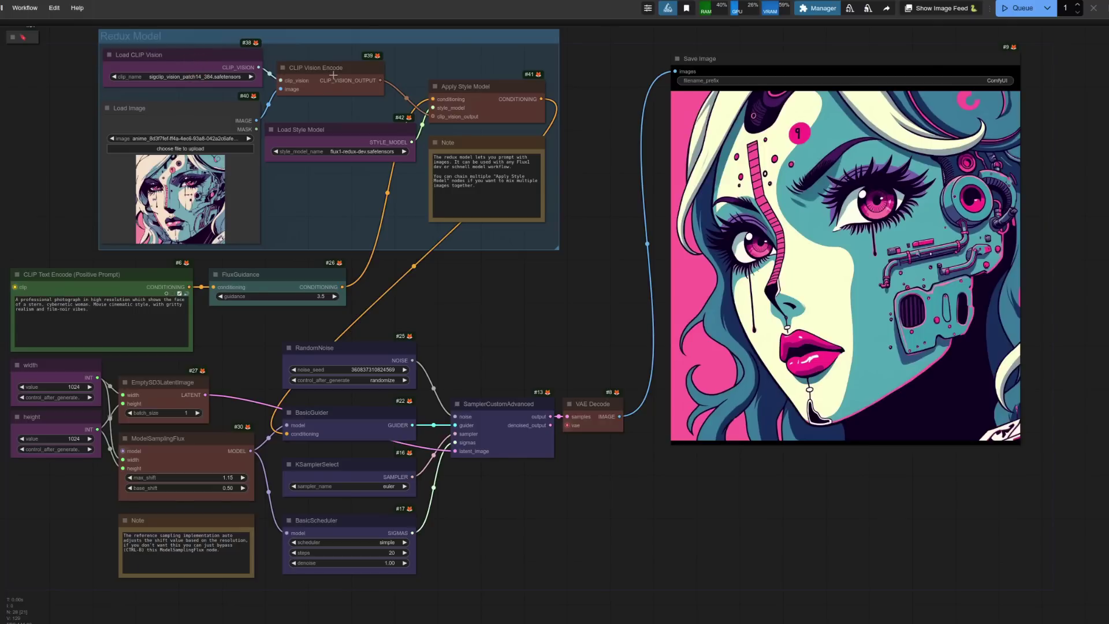
click(342, 134)
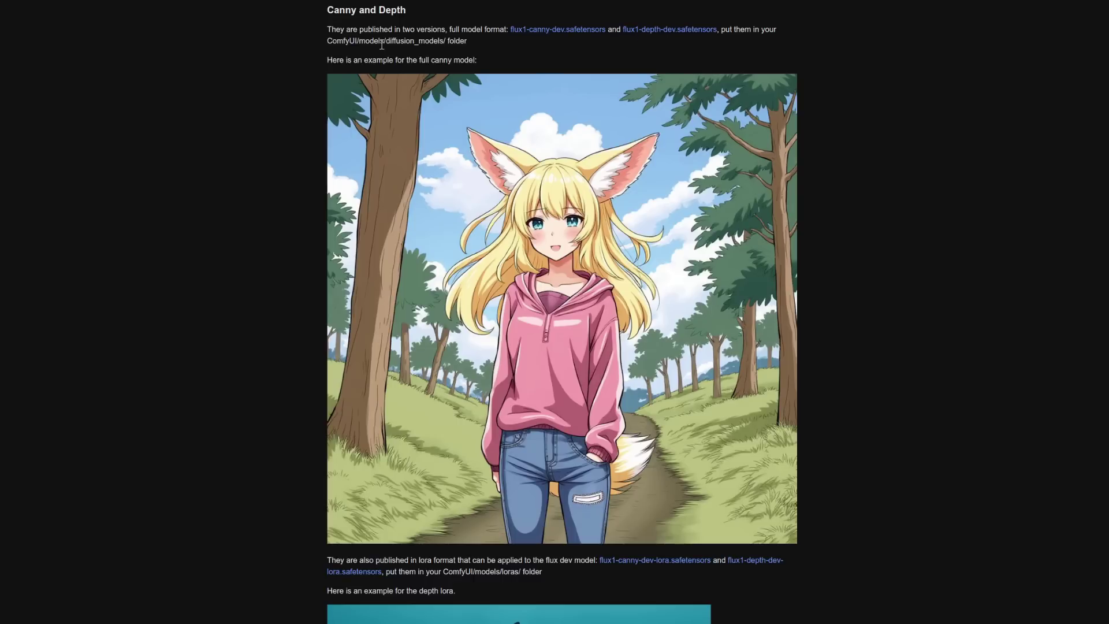
Highlight the ComfyUI/models/diffusion_models path for the full Canny and Depth models
drag(386, 40, 440, 39)
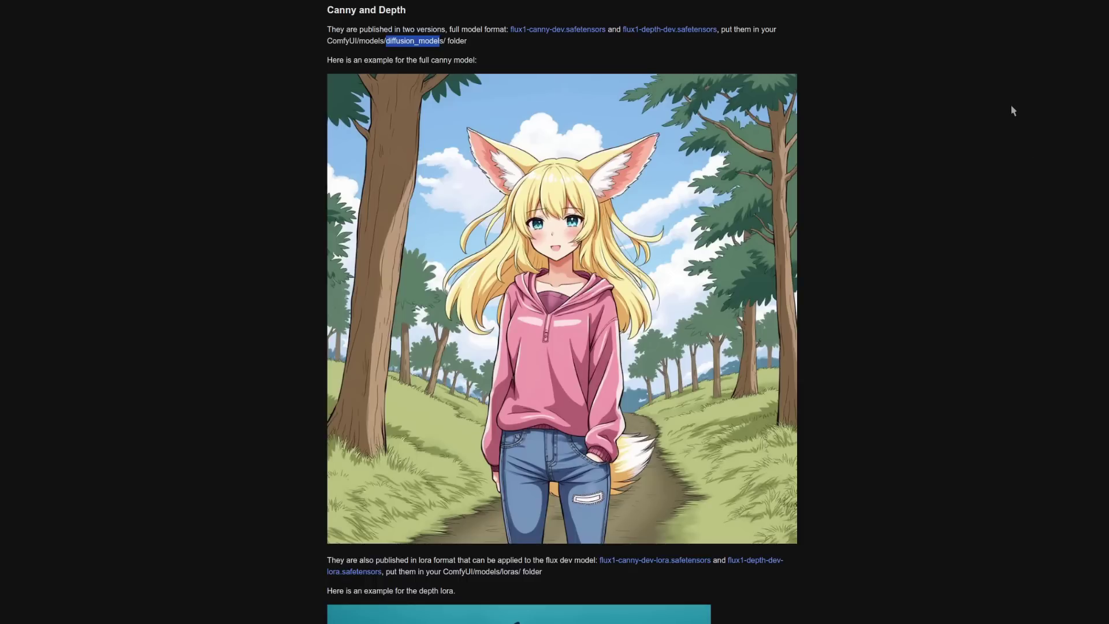
Scroll to the depth LoRA example and highlight the ComfyUI/models/loras folder path
scroll(1014, 111, down, 8)
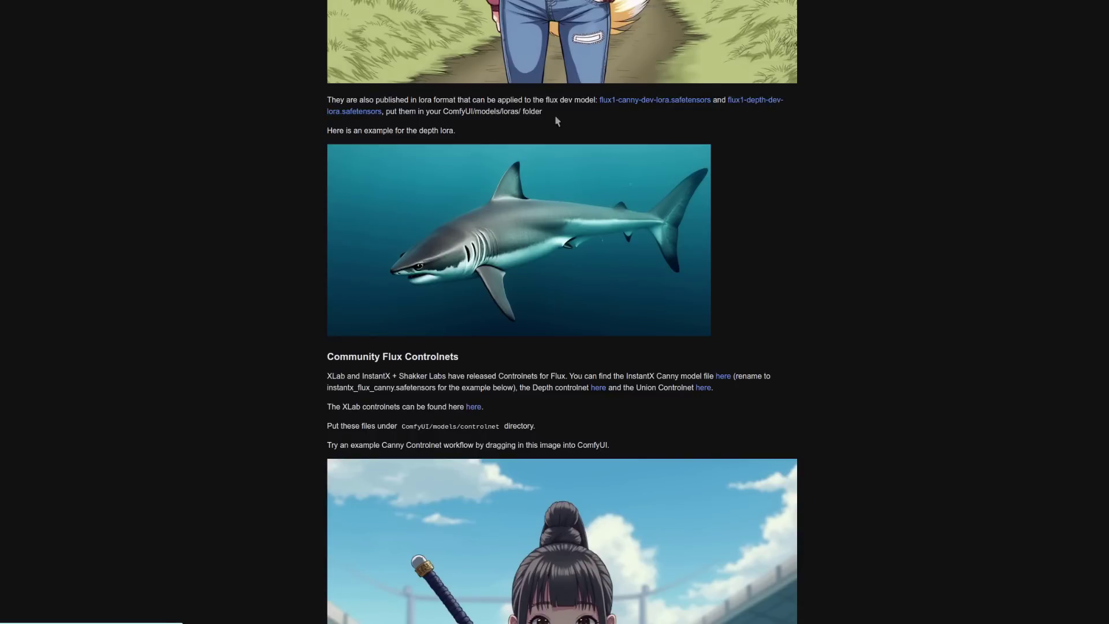
drag(481, 111, 521, 112)
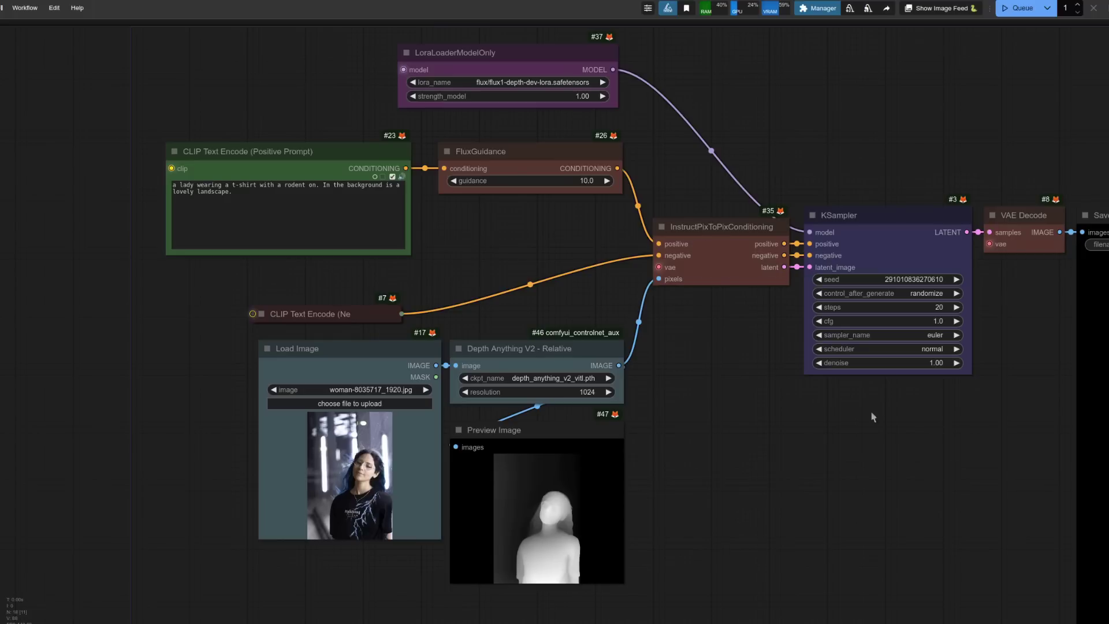
Pan and zoom between the rodent-T-shirt result and the Load Image and Depth Anything V2 nodes
drag(953, 516, 354, 409)
scroll(479, 400, up, 2)
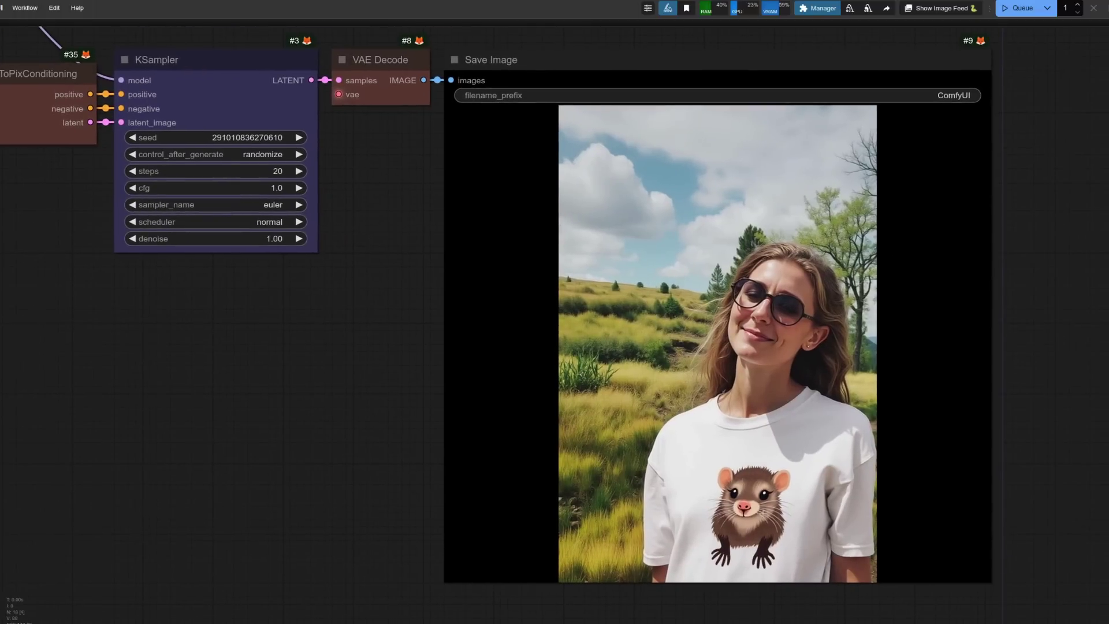
scroll(350, 237, down, 2)
scroll(284, 397, down, 1)
drag(347, 396, 553, 425)
scroll(675, 397, down, 1)
scroll(553, 425, down, 2)
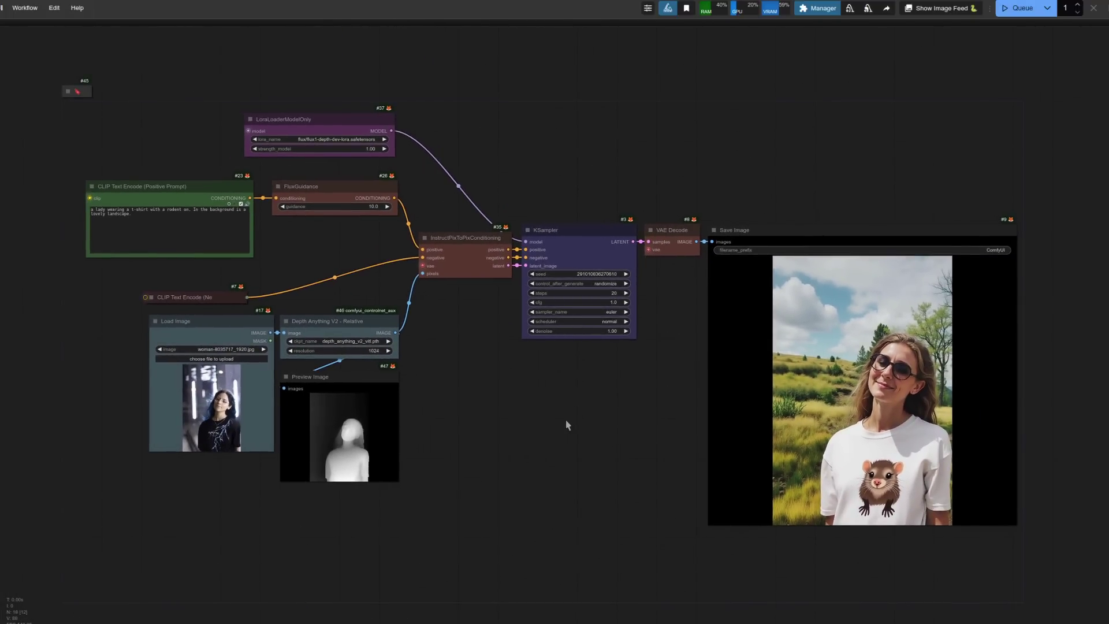
scroll(566, 426, up, 2)
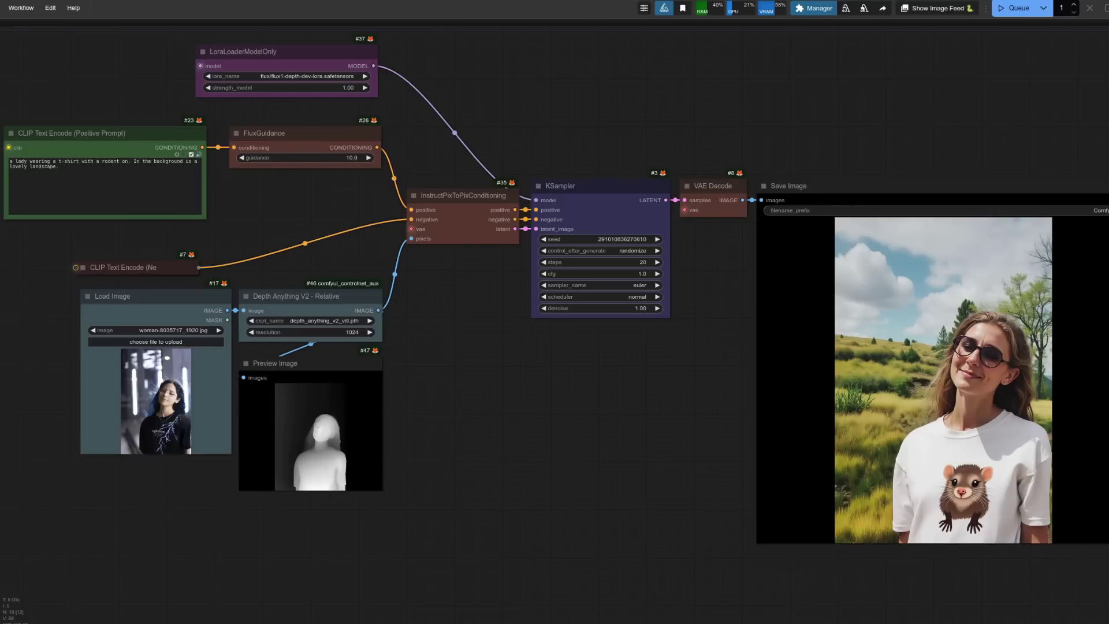